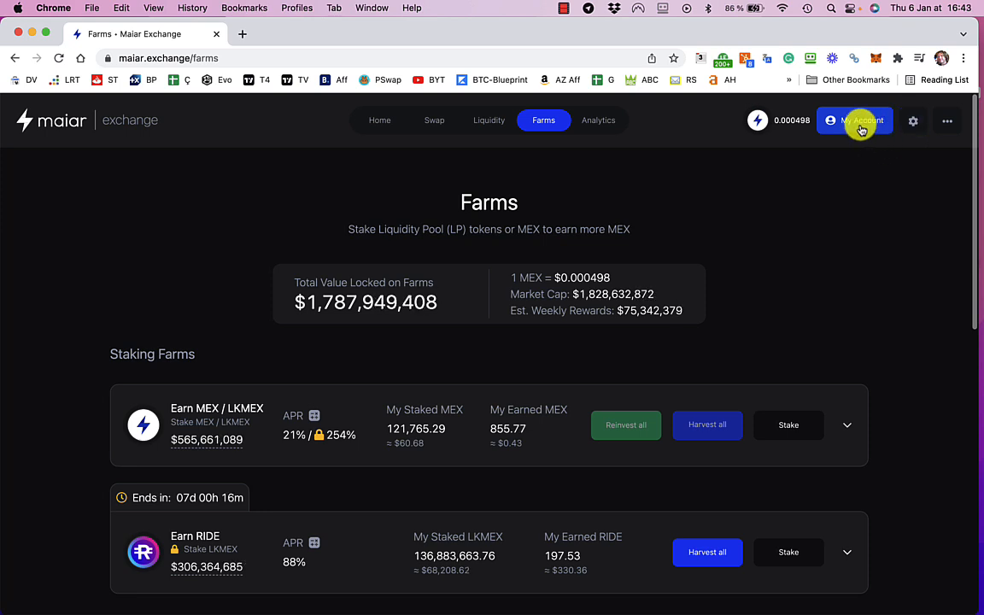
Review the wallet's account balances and the staked amounts, APRs and earned rewards across the staking and LP farms.
left_click(859, 125)
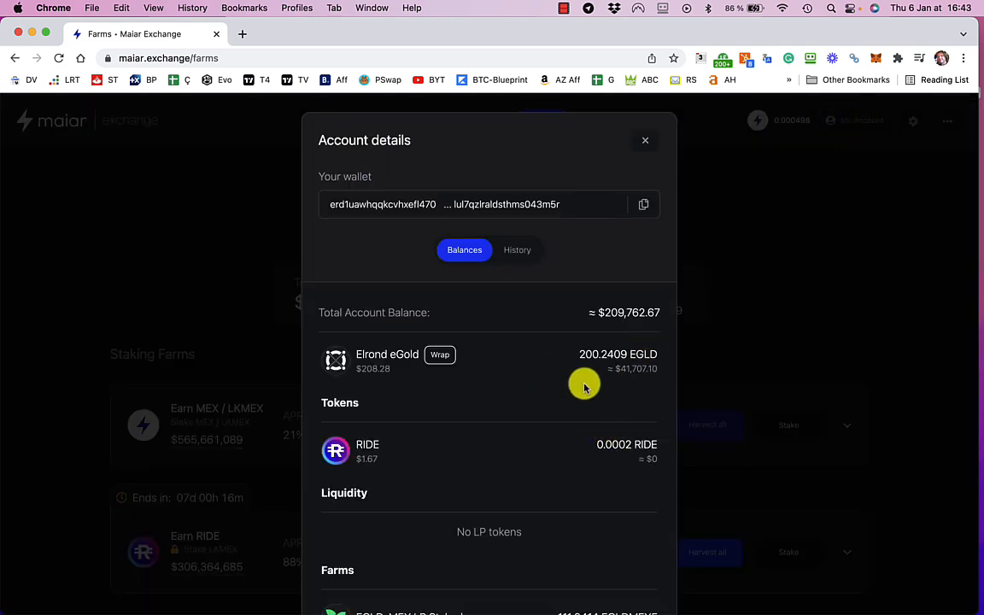
left_click(646, 142)
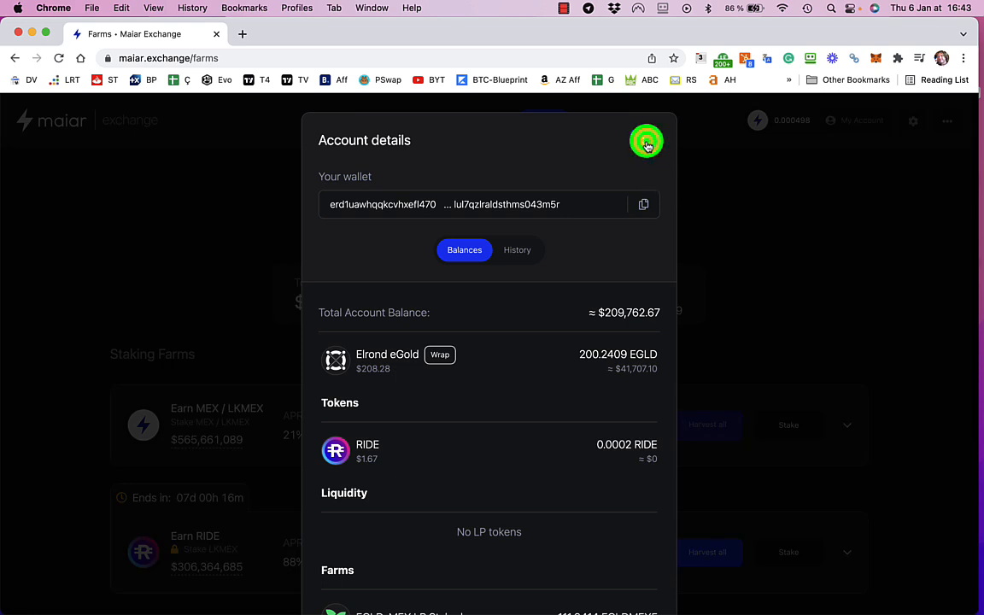
scroll(787, 386, "down", 5)
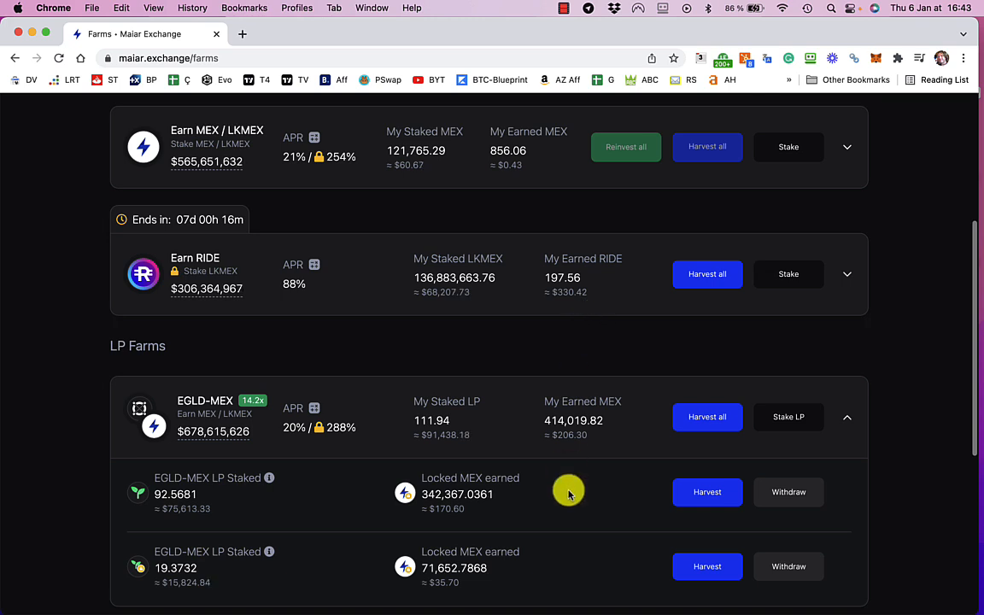
scroll(566, 488, "down", 1)
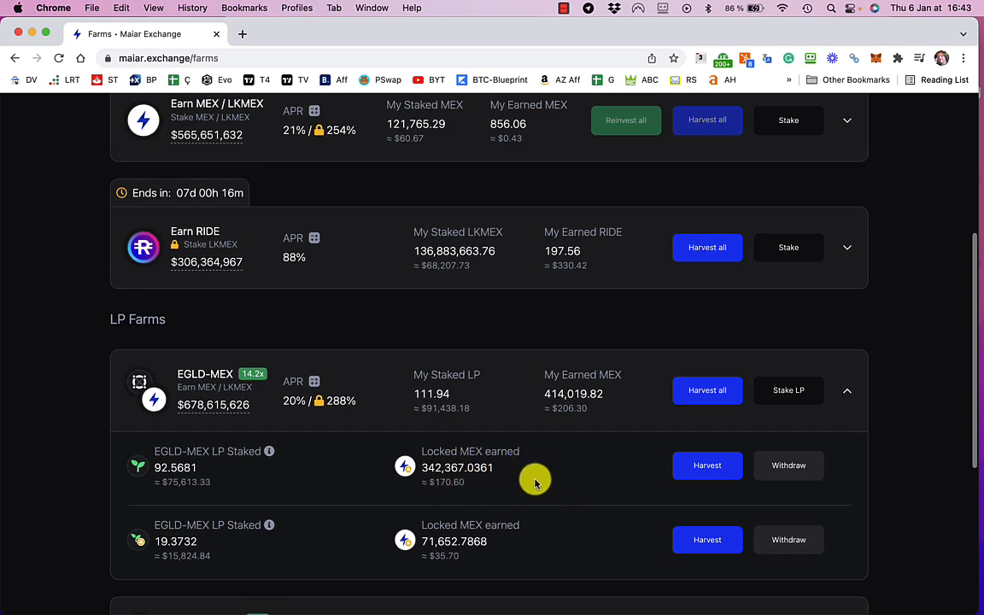
scroll(588, 320, "up", 2)
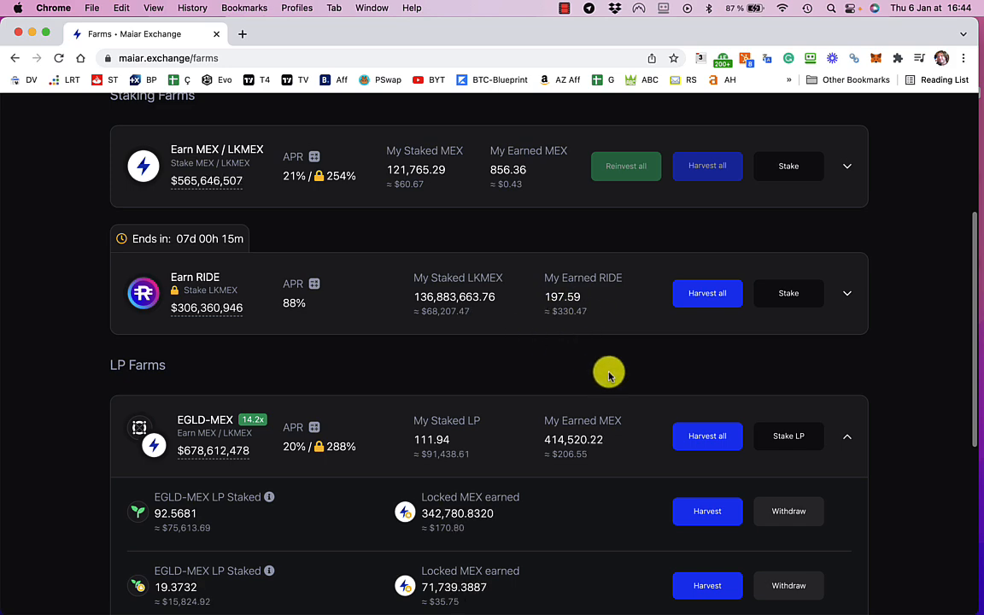
scroll(608, 374, "down", 2)
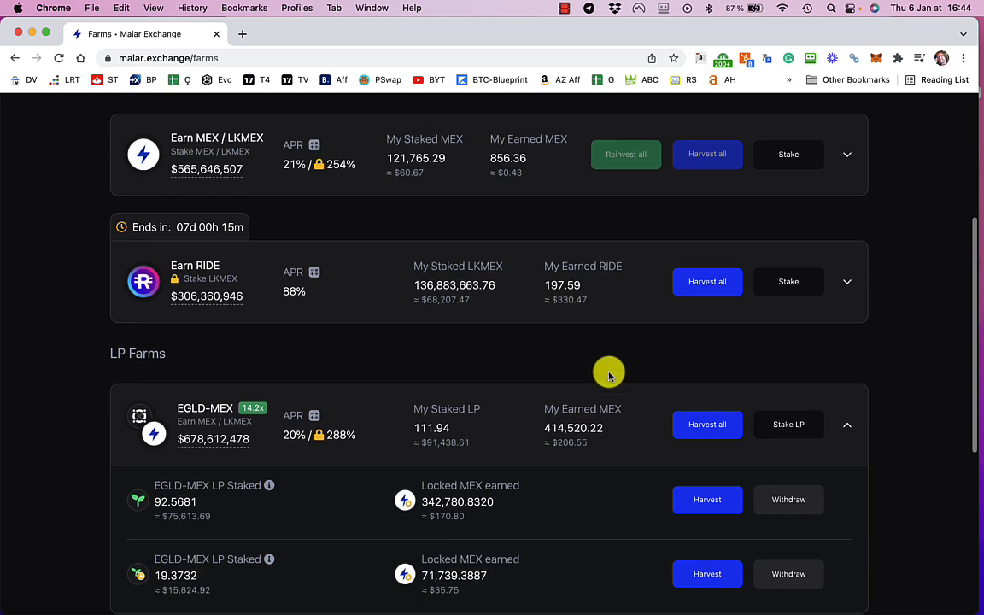
scroll(639, 461, "down", 8)
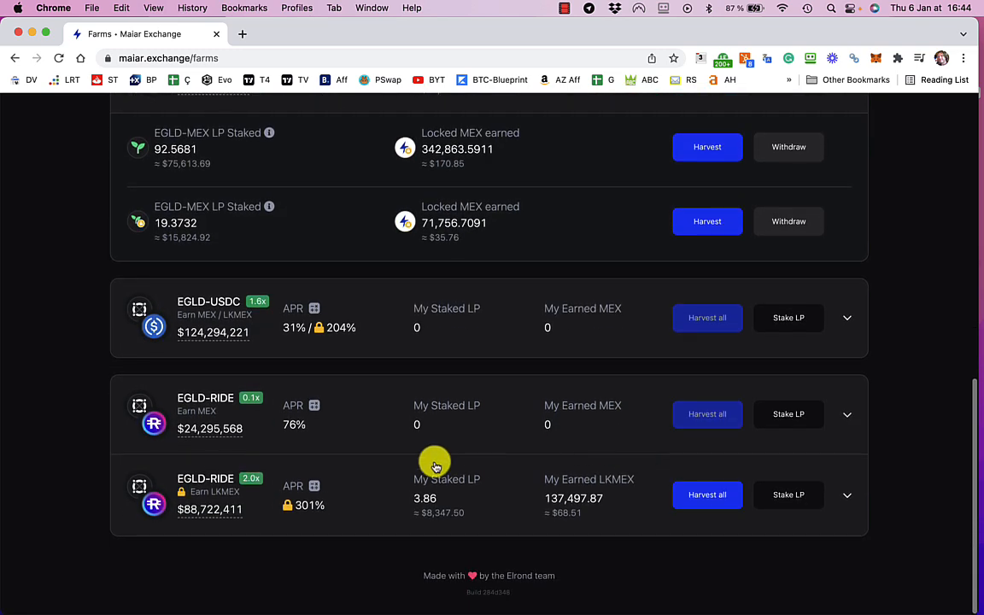
mouse_move(230, 504)
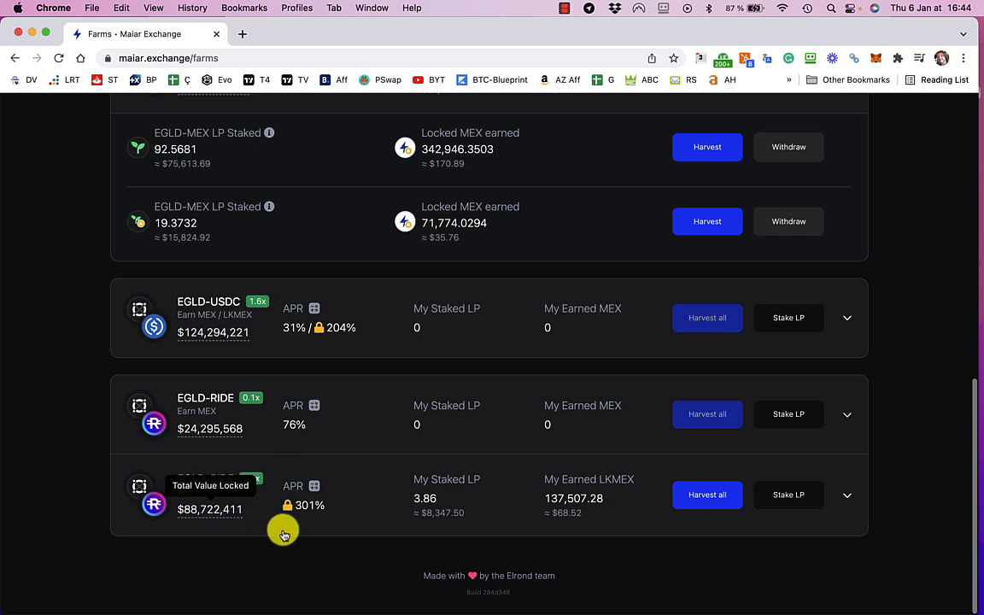
Harvest all earned RIDE rewards from the LKMEX staking farm.
scroll(391, 395, "up", 8)
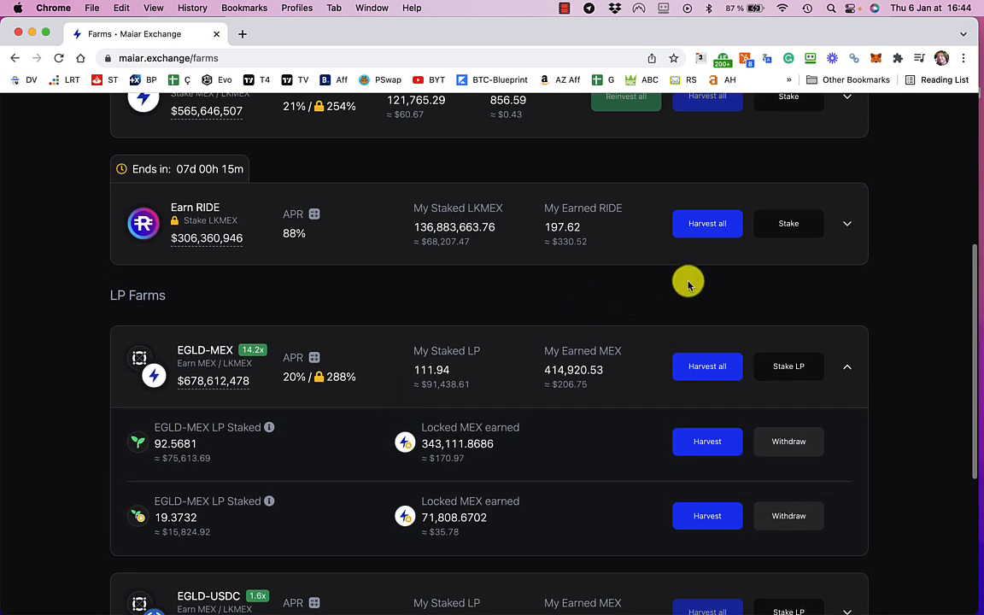
left_click(708, 229)
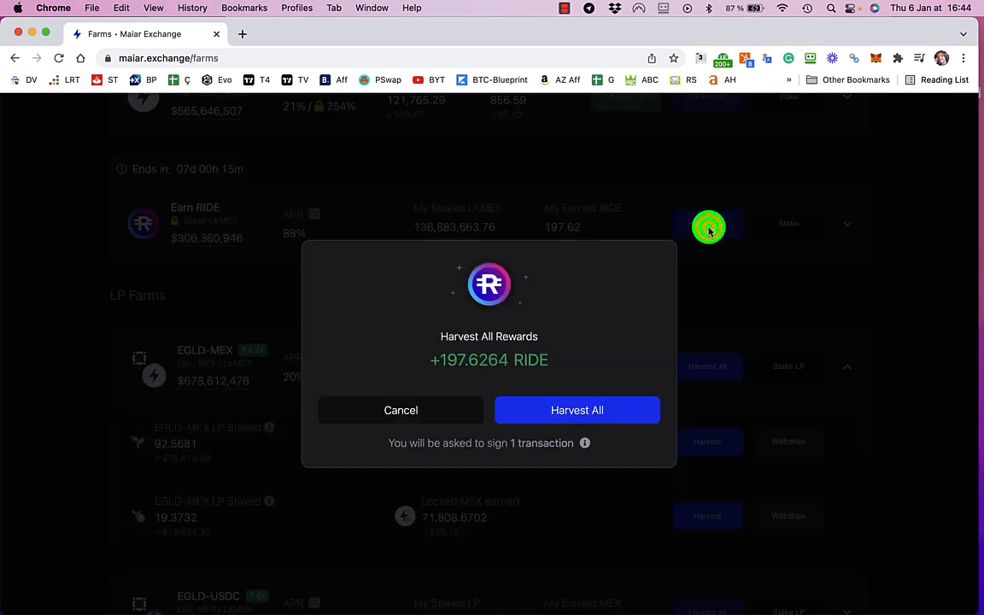
left_click(600, 415)
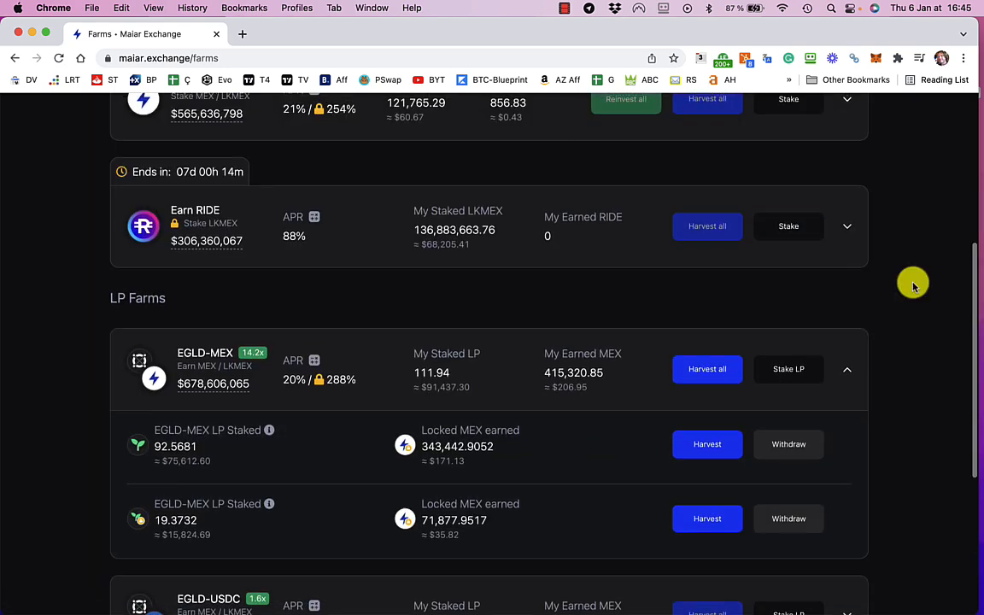
Go to the Liquidity page and check the slippage tolerance setting.
scroll(908, 281, "up", 5)
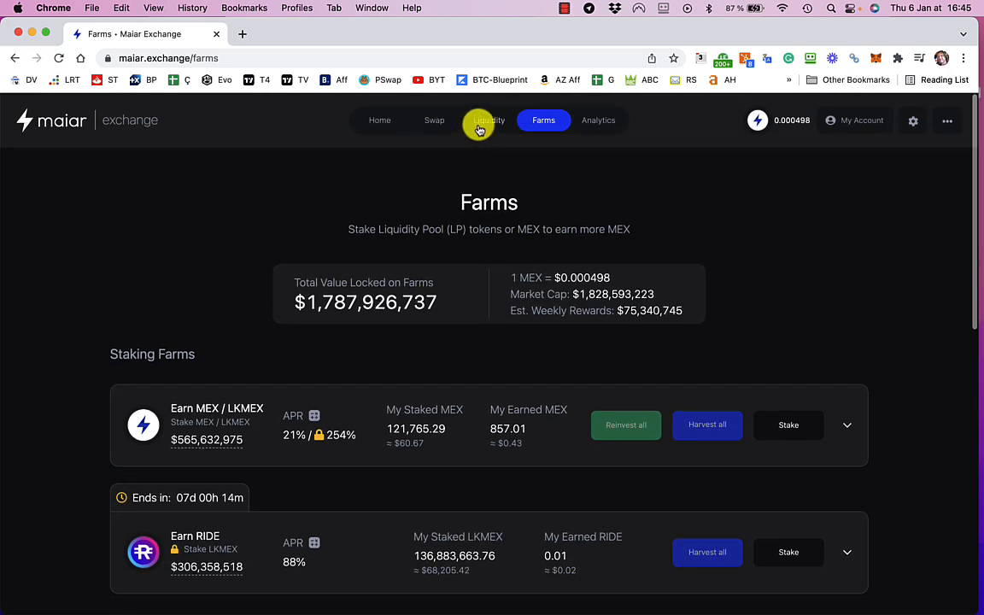
left_click(485, 122)
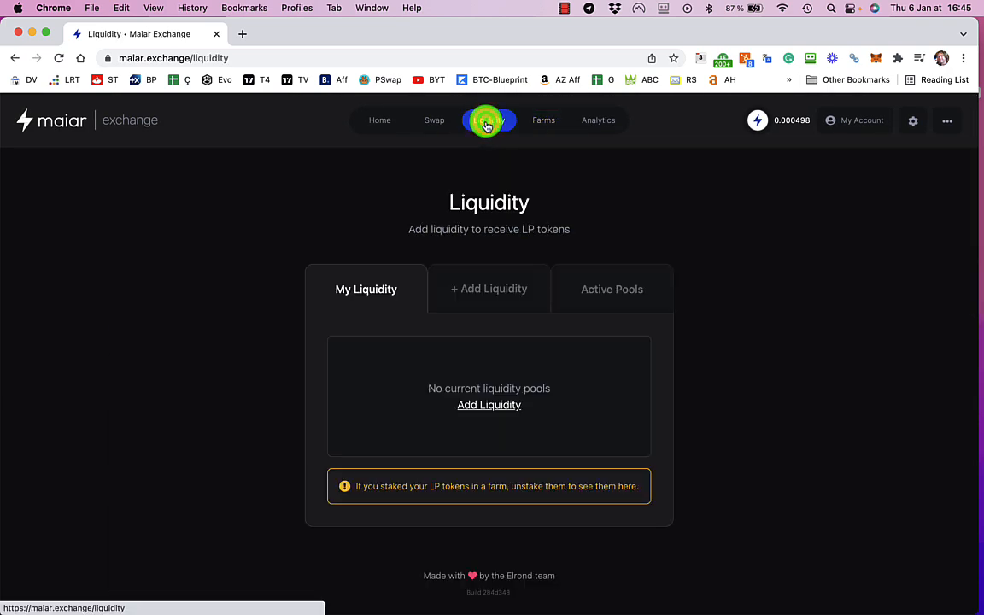
left_click(913, 120)
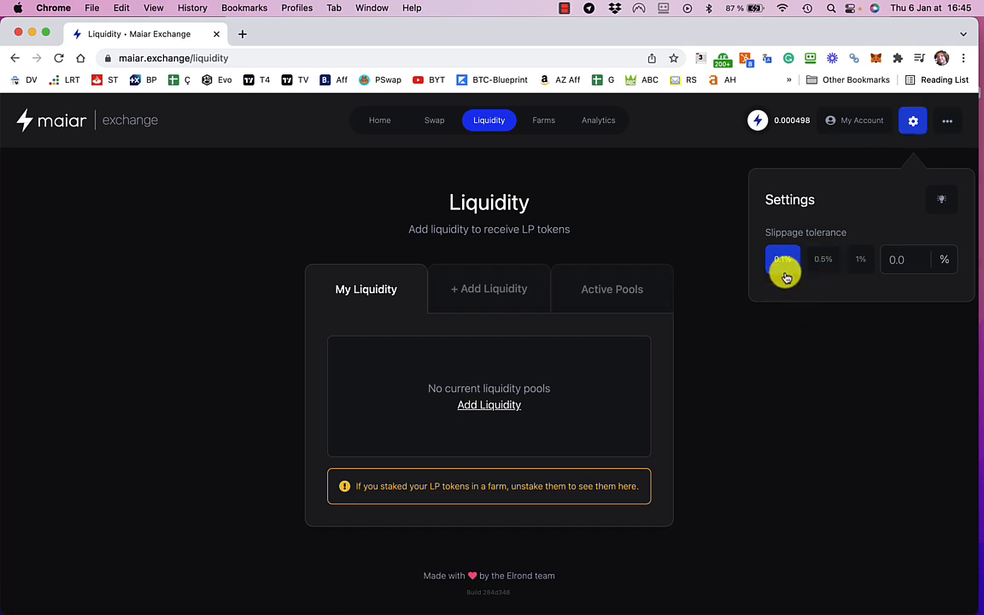
left_click(818, 338)
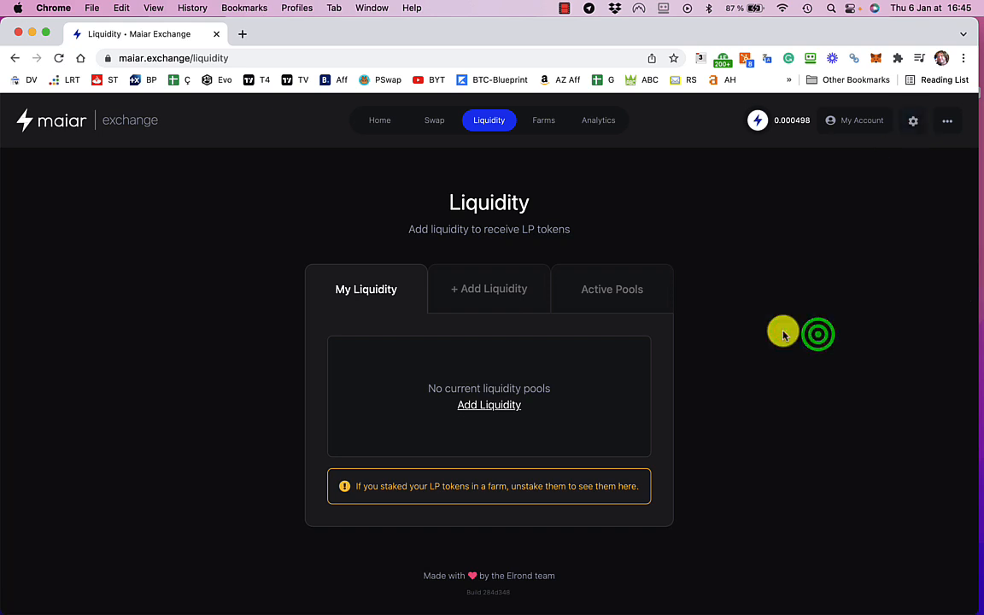
Start adding liquidity with RIDE as the first token, using the full balance of 197.6608 RIDE.
left_click(499, 409)
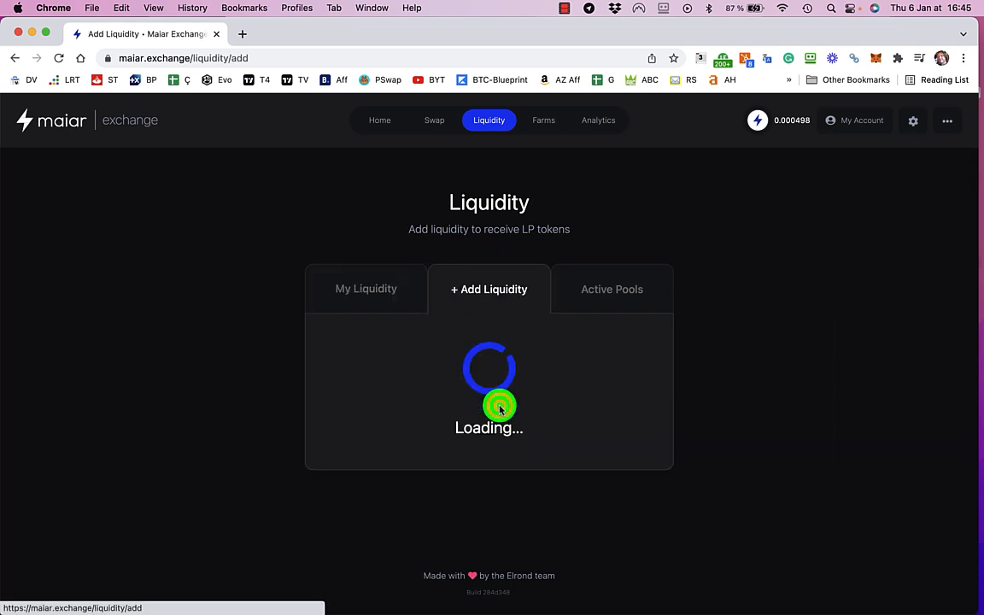
scroll(678, 420, "down", 3)
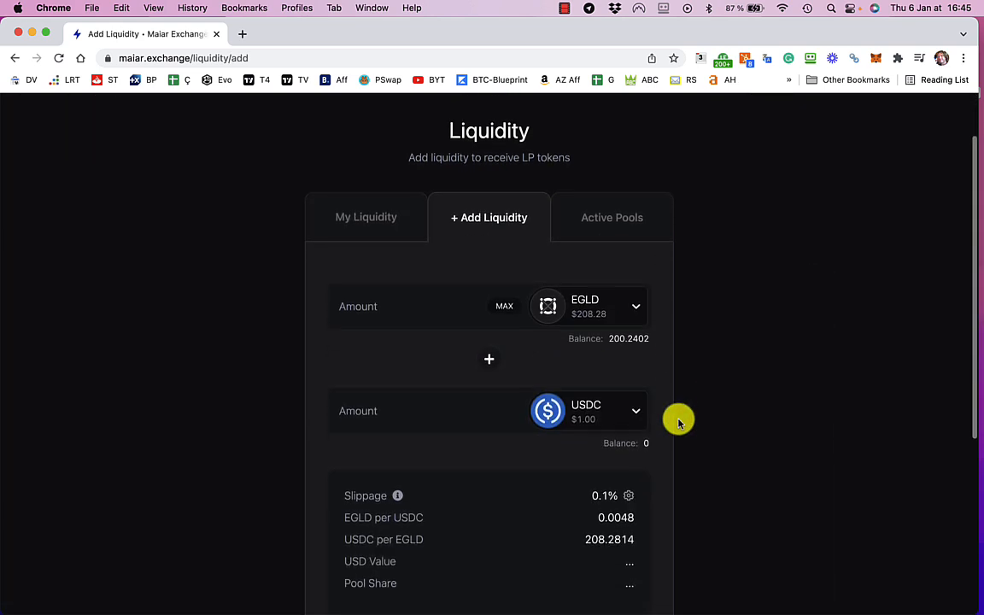
left_click(615, 257)
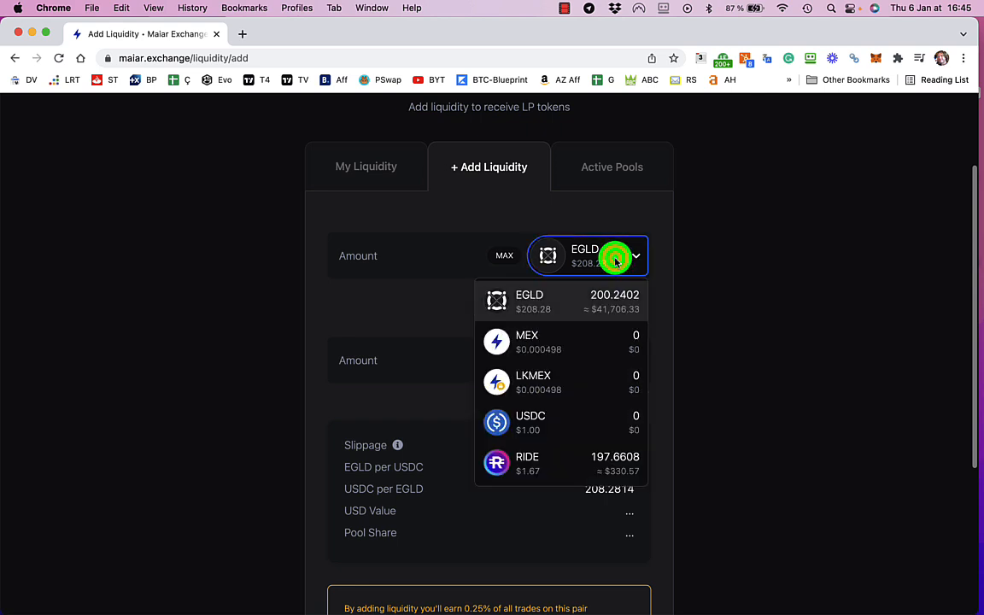
left_click(547, 456)
left_click(509, 260)
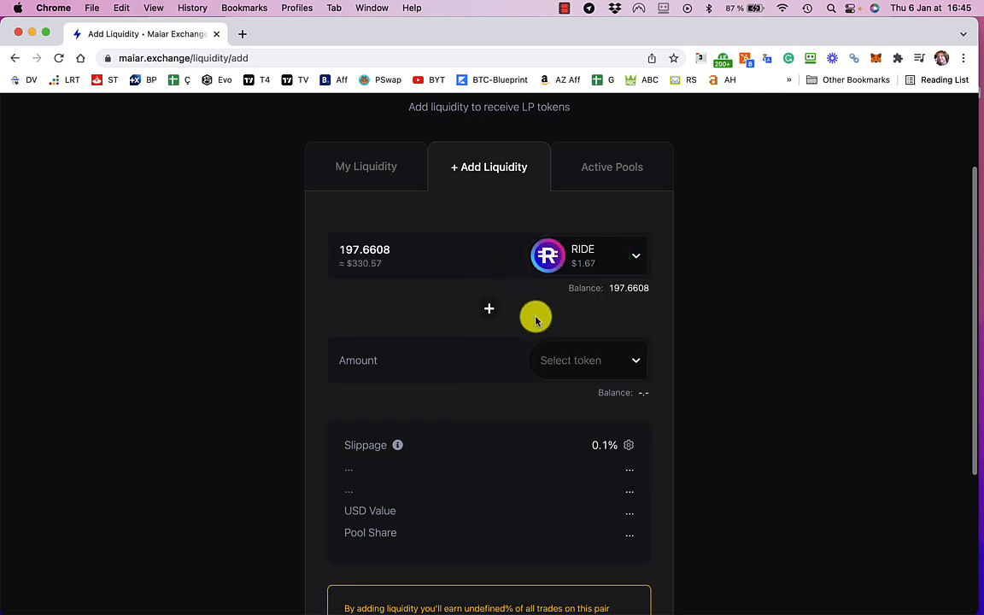
Pair the RIDE amount with EGLD as the second token and submit the liquidity.
left_click(584, 363)
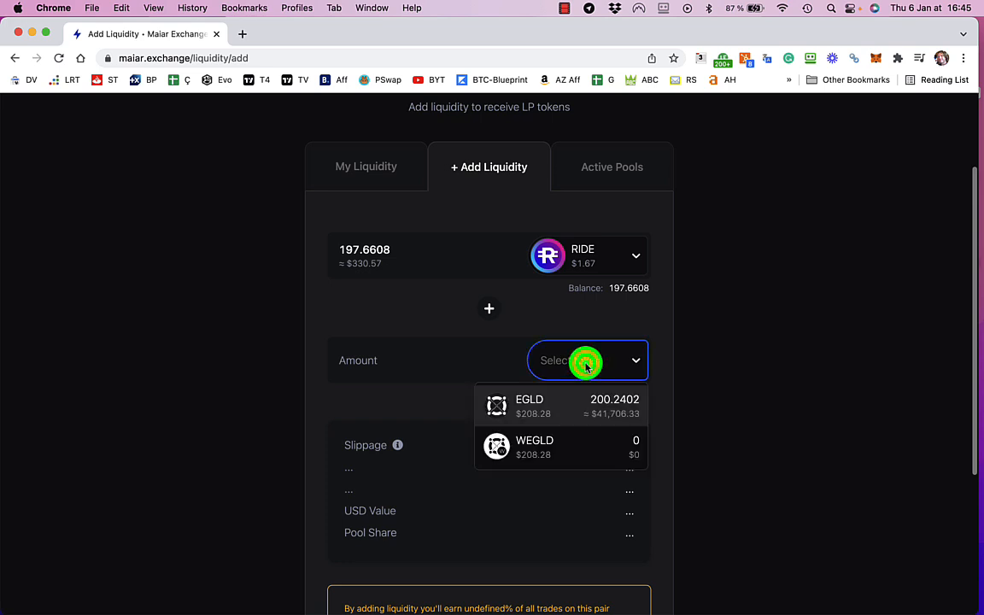
left_click(541, 409)
scroll(559, 479, "down", 5)
left_click(510, 500)
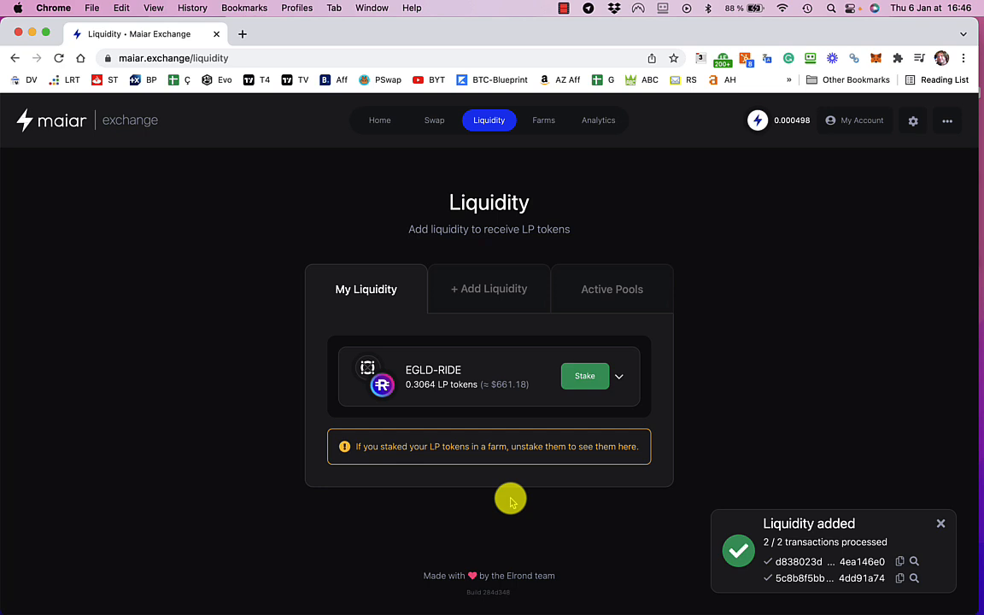
Stake 100% of the EGLD-RIDE LP tokens (0.3064) in the 2.0x EGLD-RIDE farm with rewards locked as LKMEX.
left_click(592, 377)
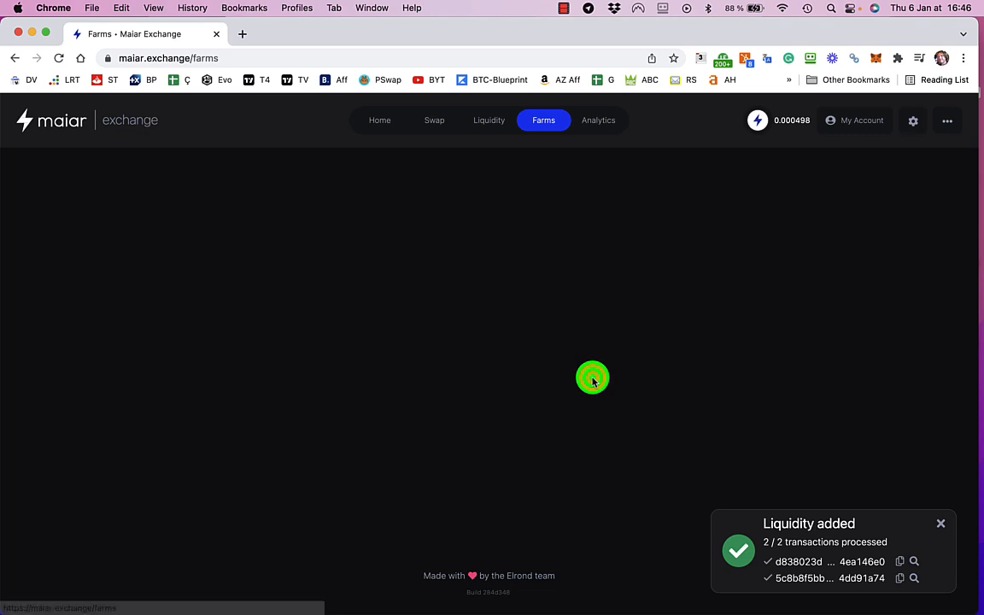
scroll(588, 377, "down", 10)
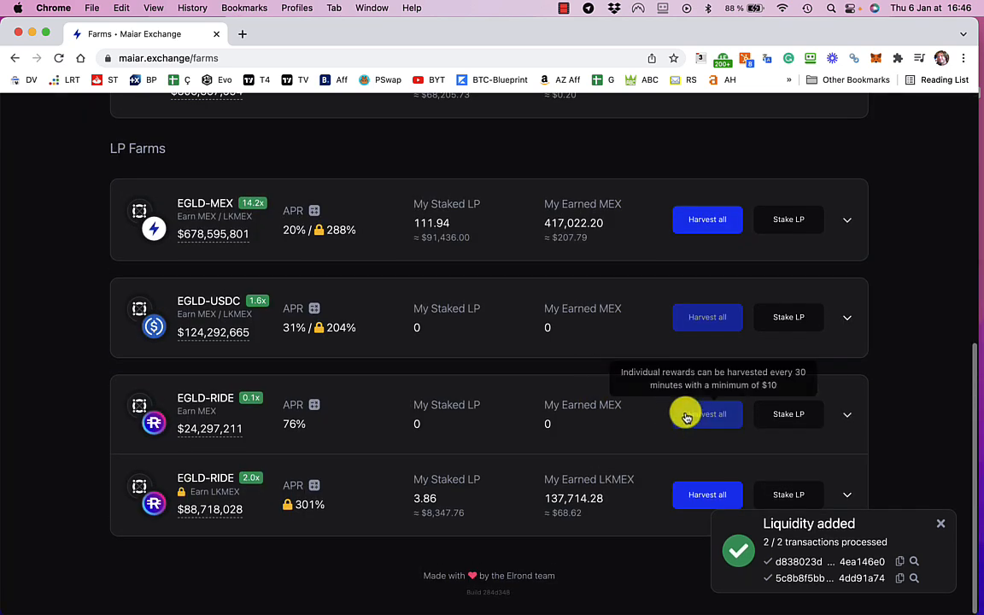
left_click(787, 497)
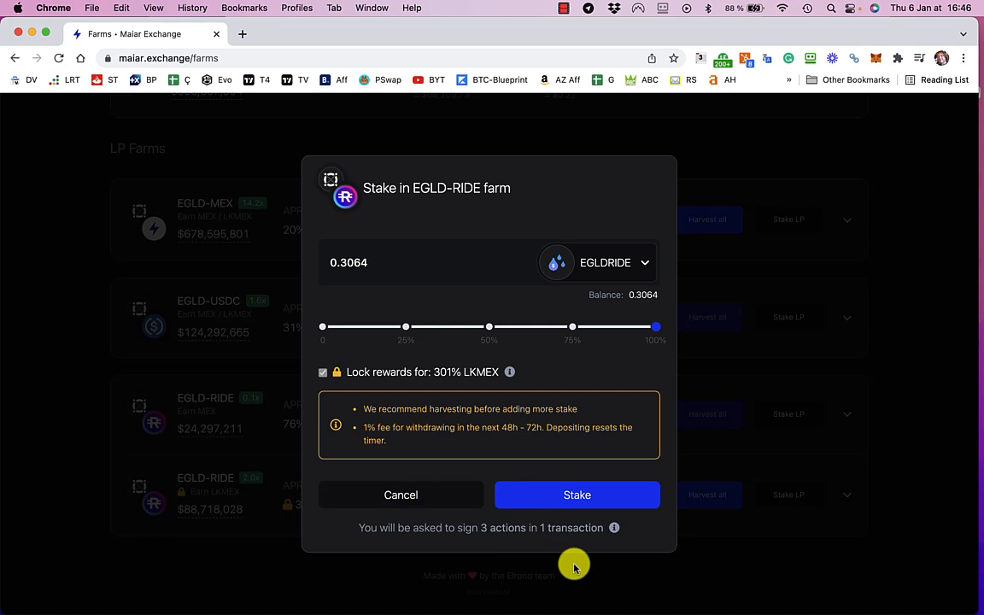
left_click(577, 497)
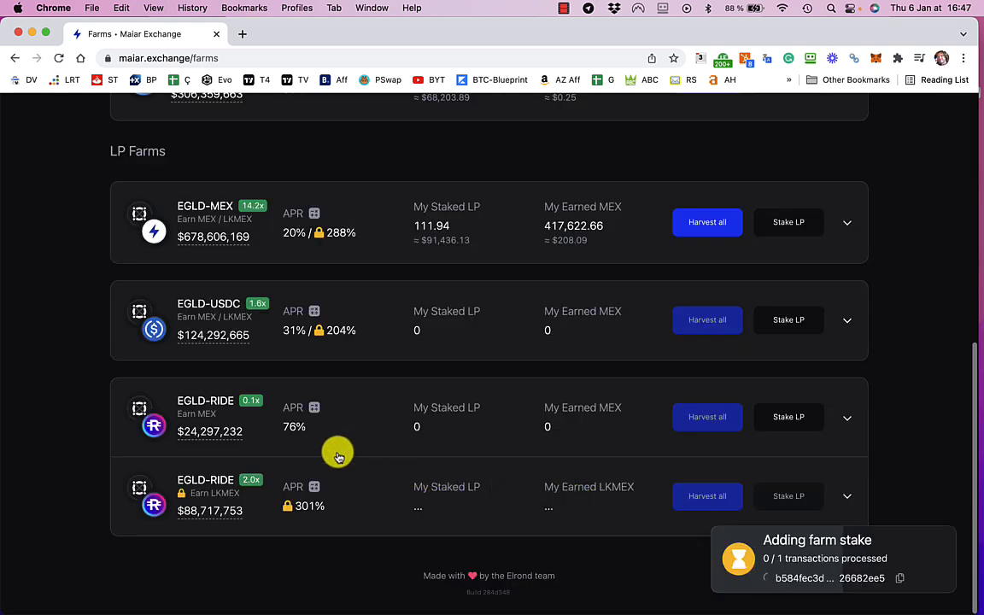
left_click(563, 9)
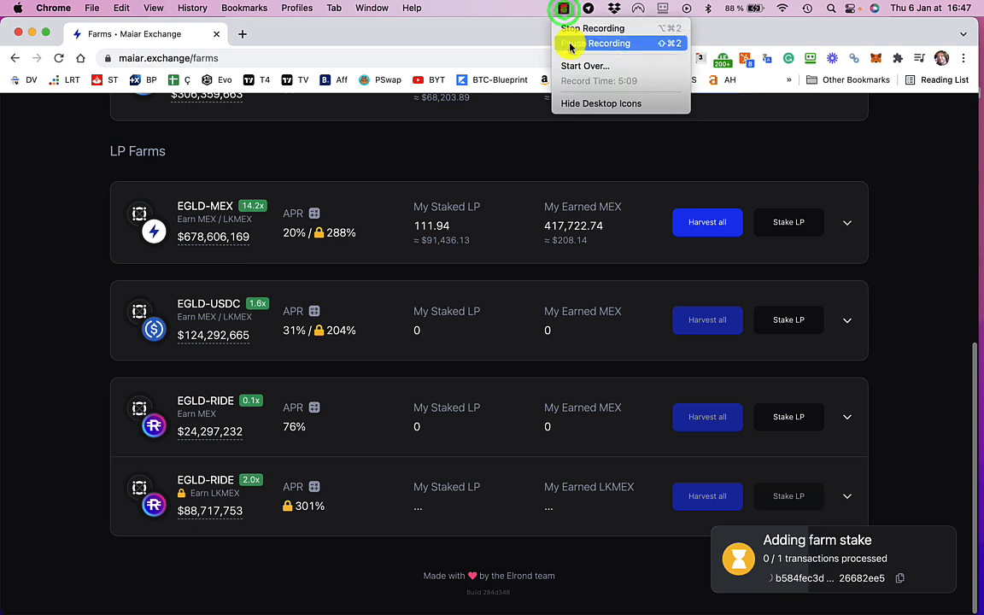
left_click(570, 44)
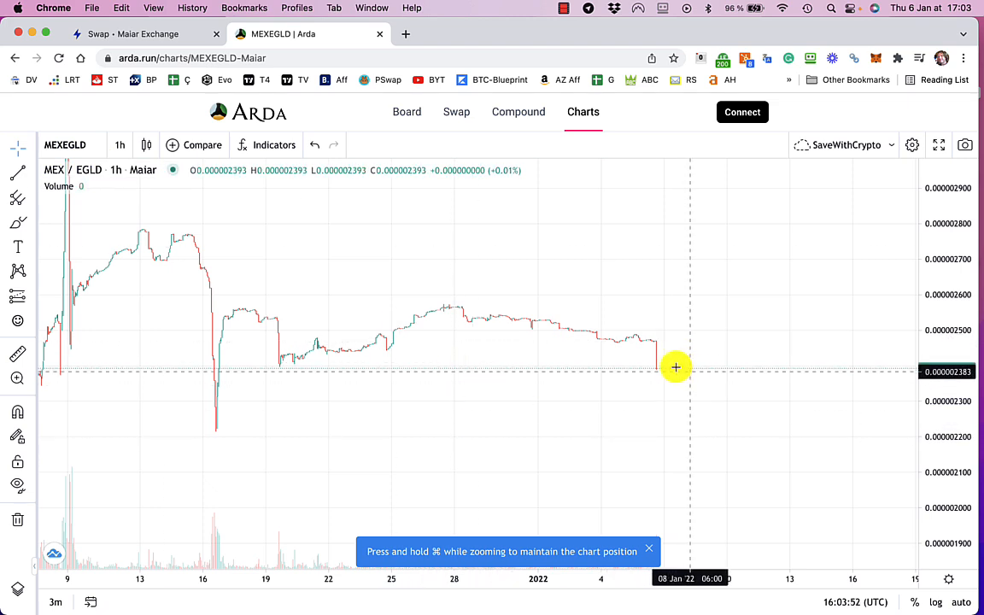
Measure a price range on the MEX/EGLD hourly chart from 6 Jan to 14 Jan 2022 and look over the price history.
left_click(17, 353)
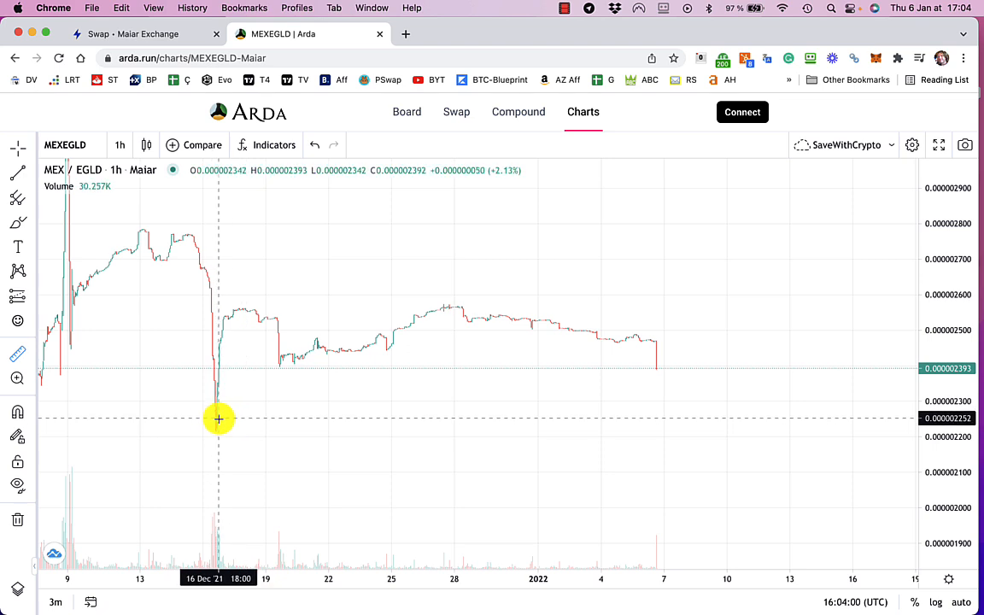
left_click(658, 425)
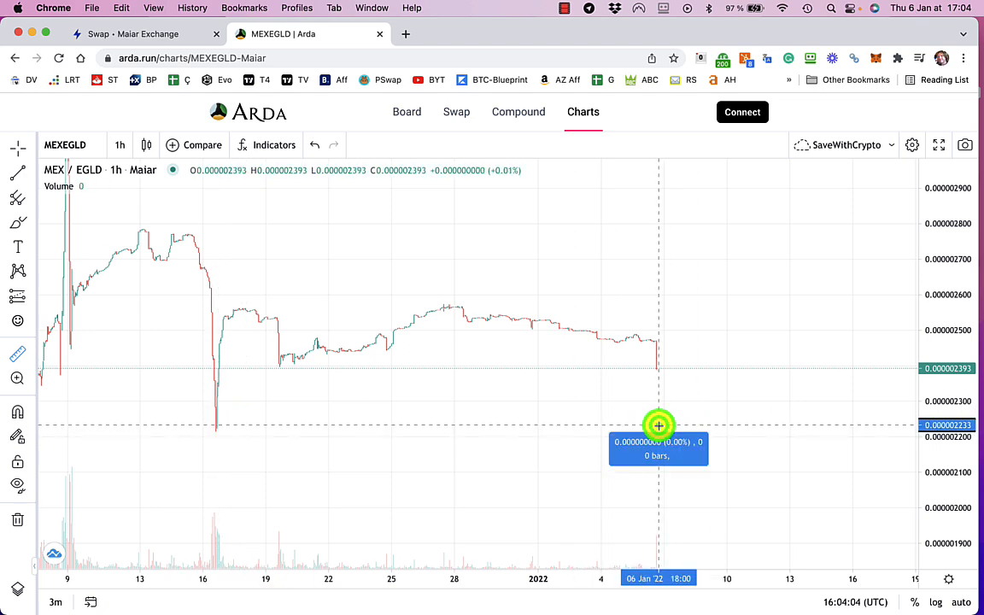
left_click(811, 316)
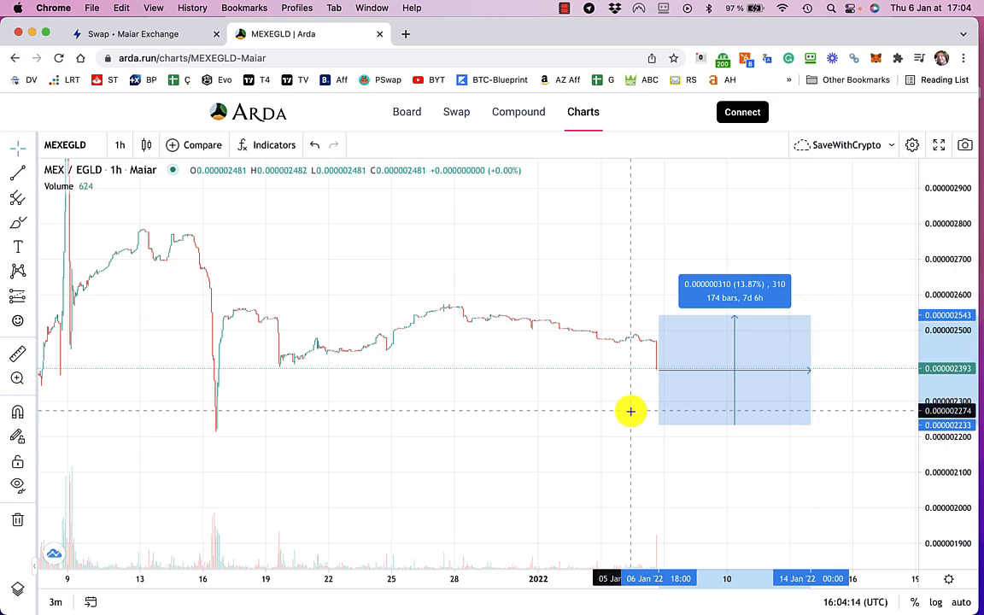
scroll(630, 411, "left", 15)
scroll(631, 411, "right", 10)
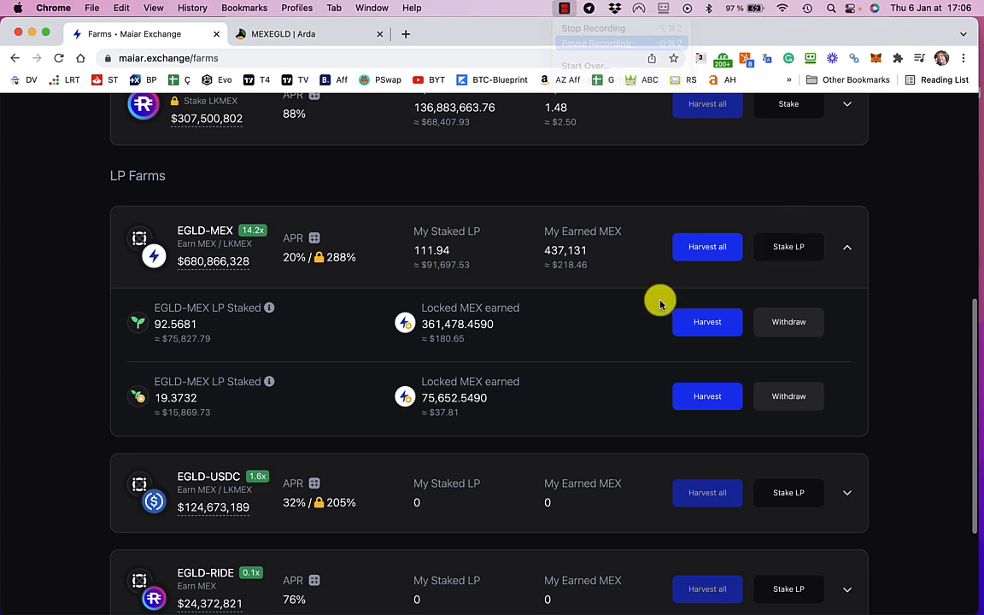
Review the staked LP amounts and earned MEX and LKMEX rewards in the EGLD-MEX, EGLD-USDC and EGLD-RIDE farms.
scroll(547, 325, "down", 1)
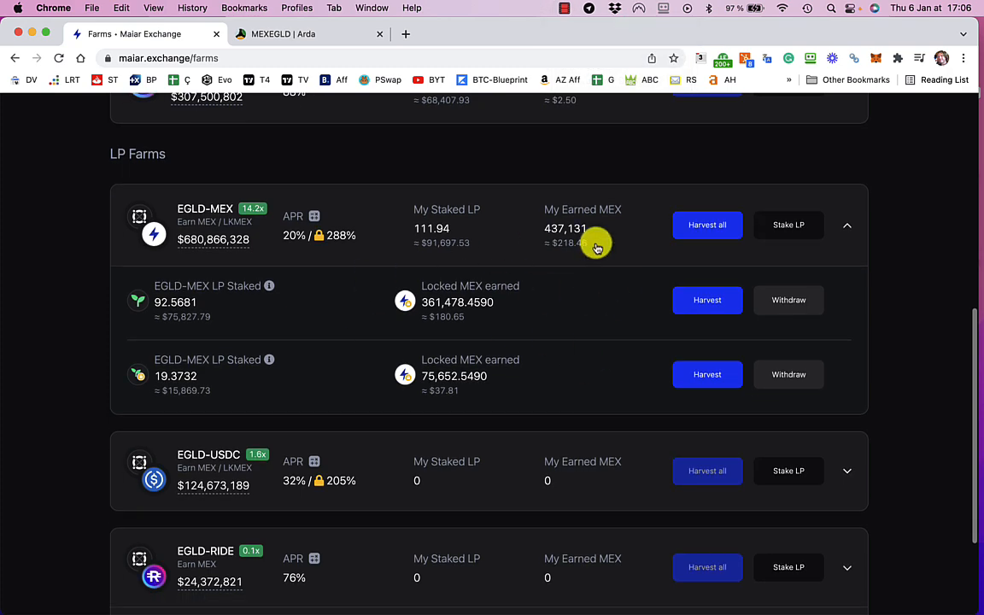
scroll(627, 357, "up", 1)
scroll(627, 356, "down", 2)
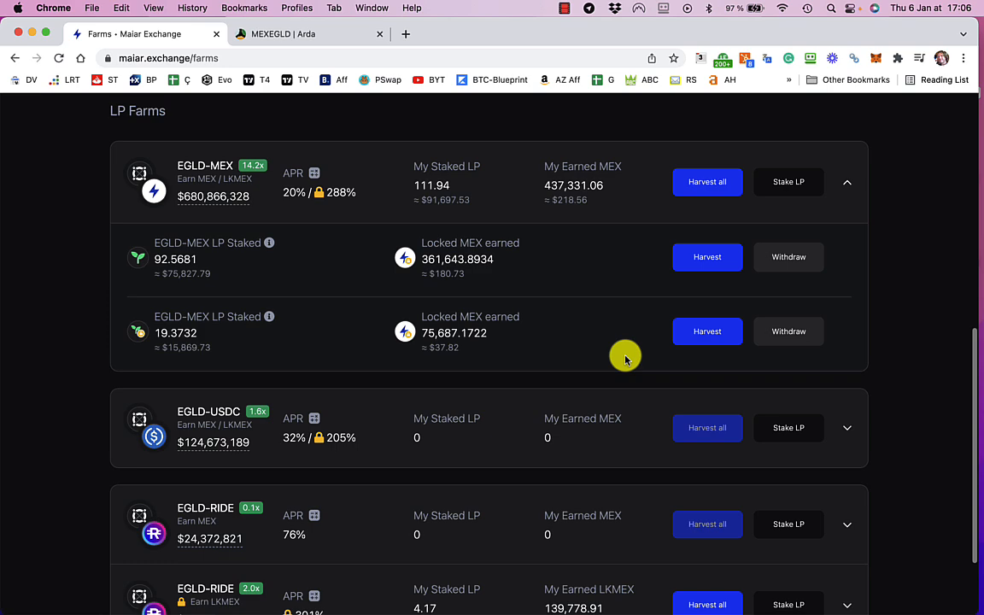
scroll(626, 359, "down", 3)
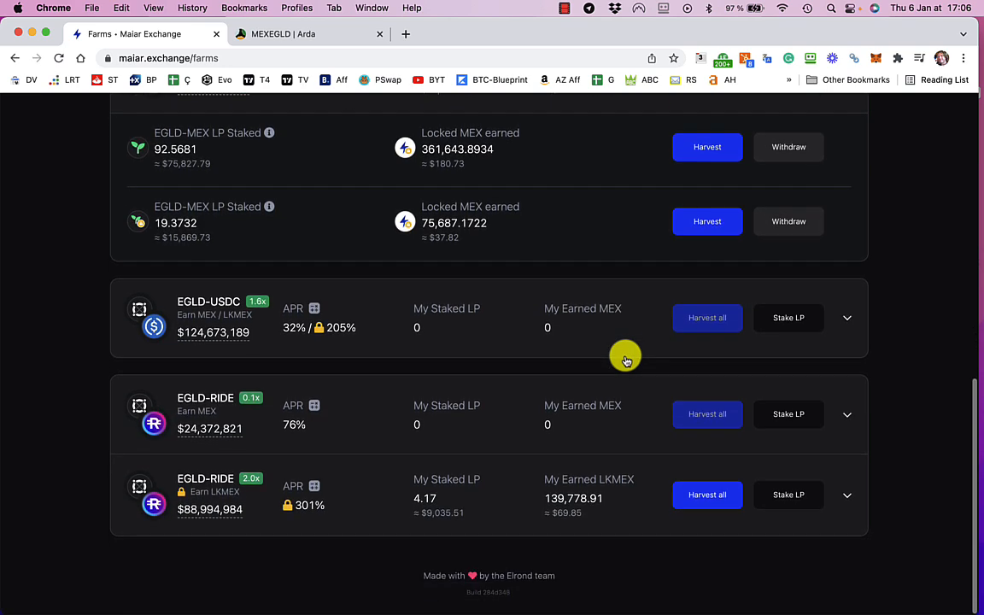
scroll(626, 359, "up", 8)
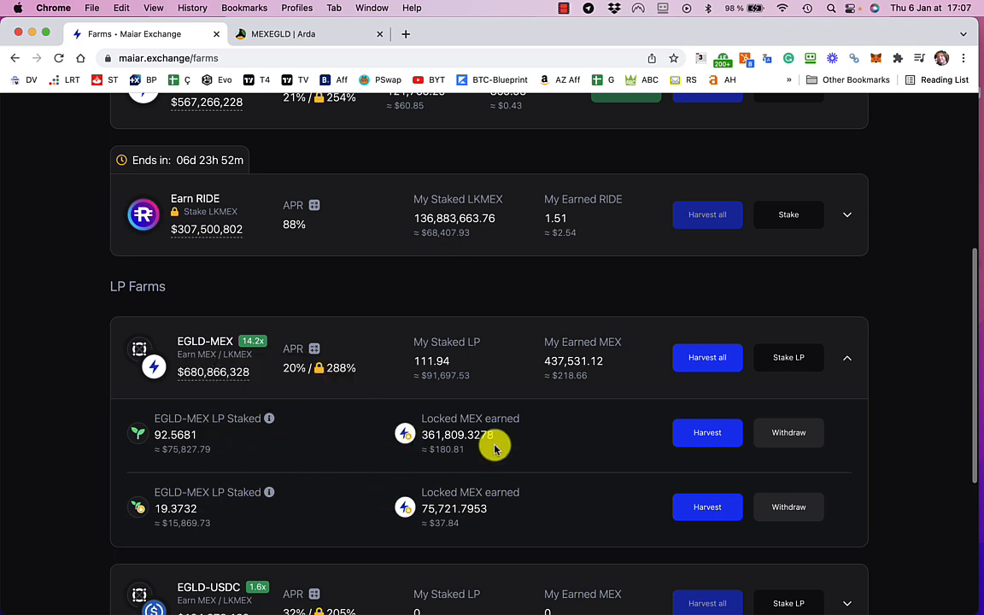
Check the wallet balances in the account details, close them, and review the LP farms' APRs, staked amounts and earned rewards.
scroll(650, 351, "up", 5)
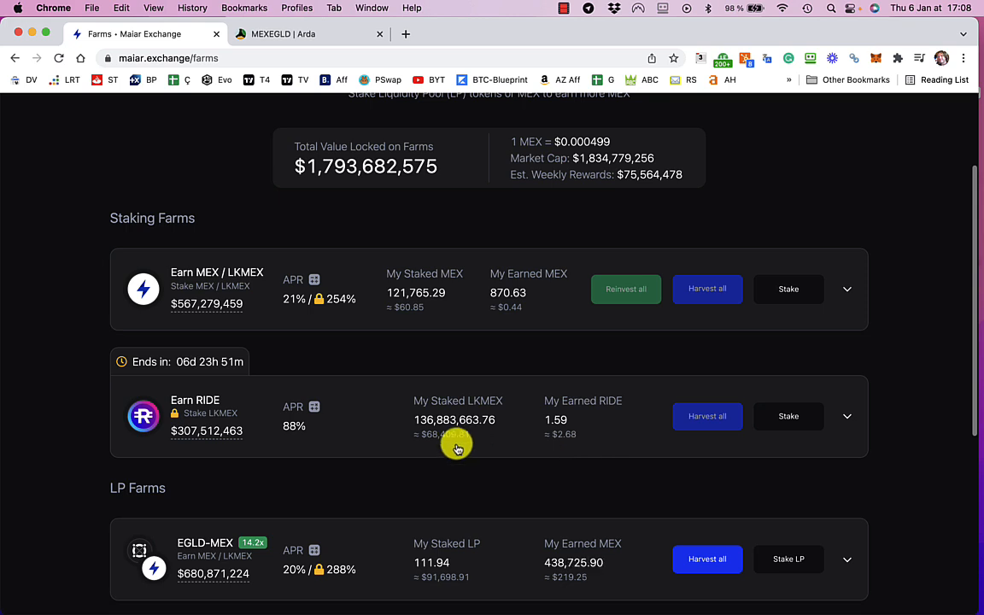
scroll(465, 450, "up", 4)
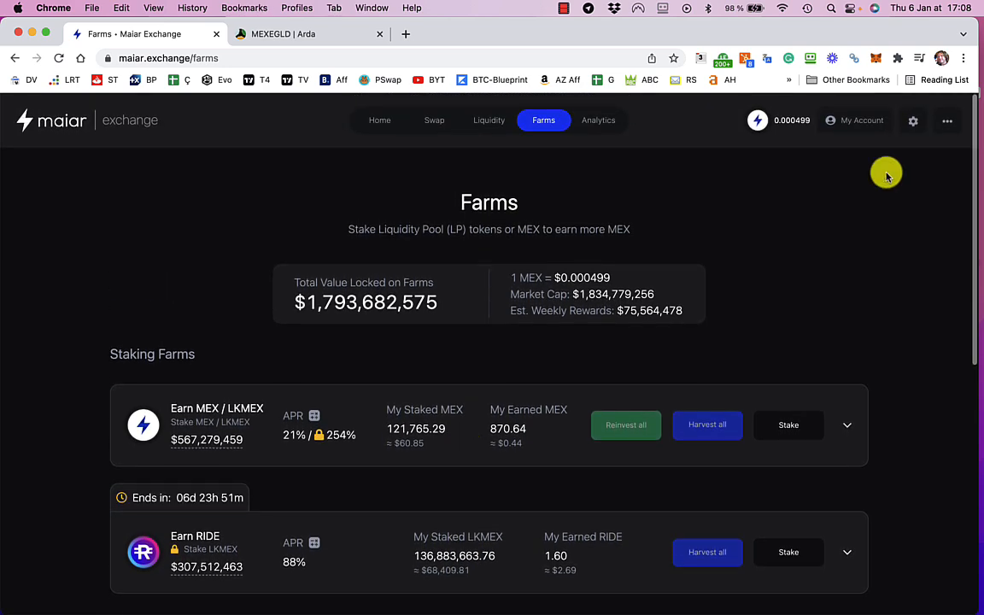
left_click(856, 121)
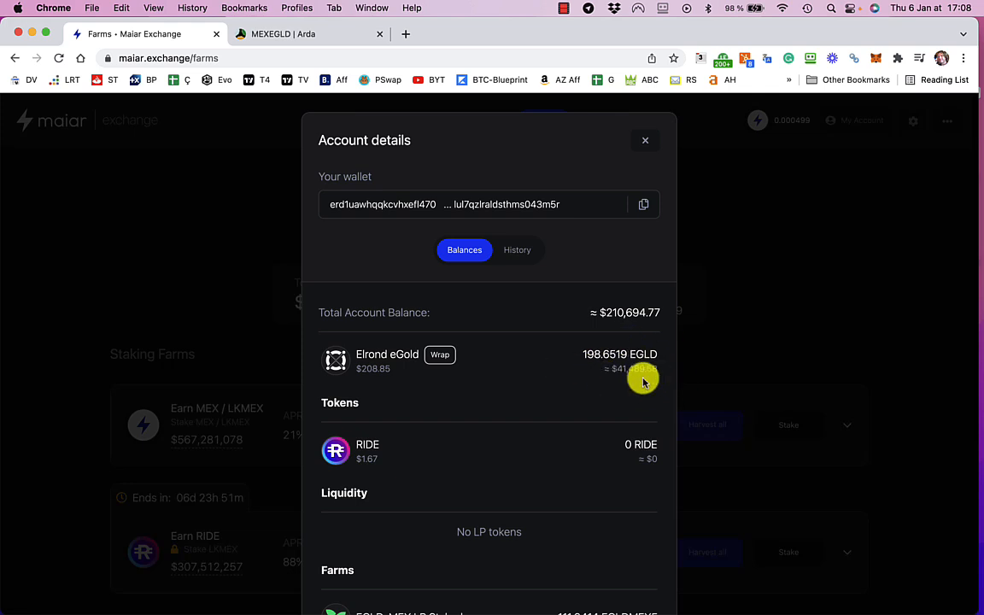
left_click(645, 140)
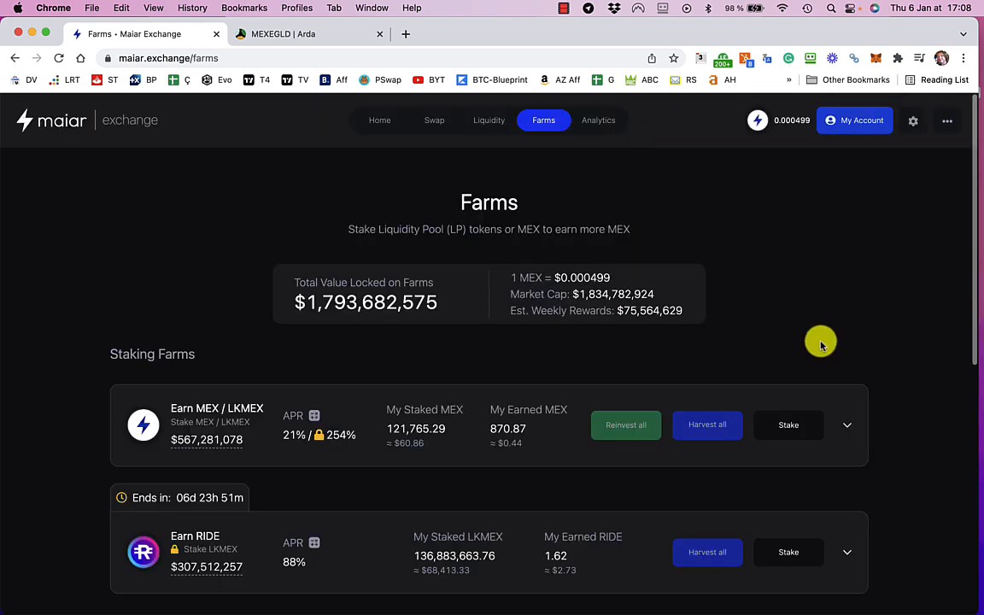
scroll(818, 340, "down", 5)
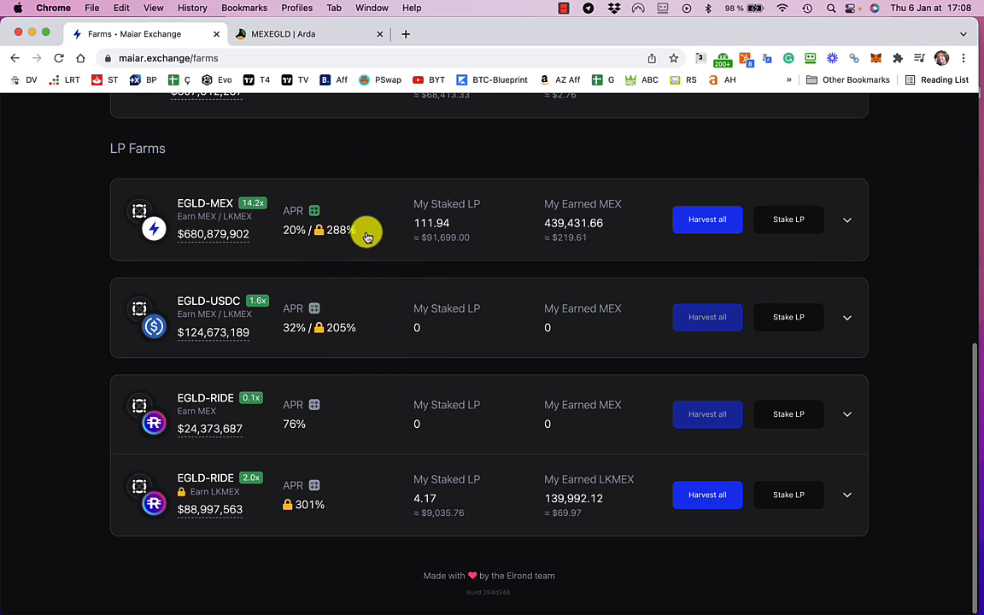
scroll(368, 237, "up", 1)
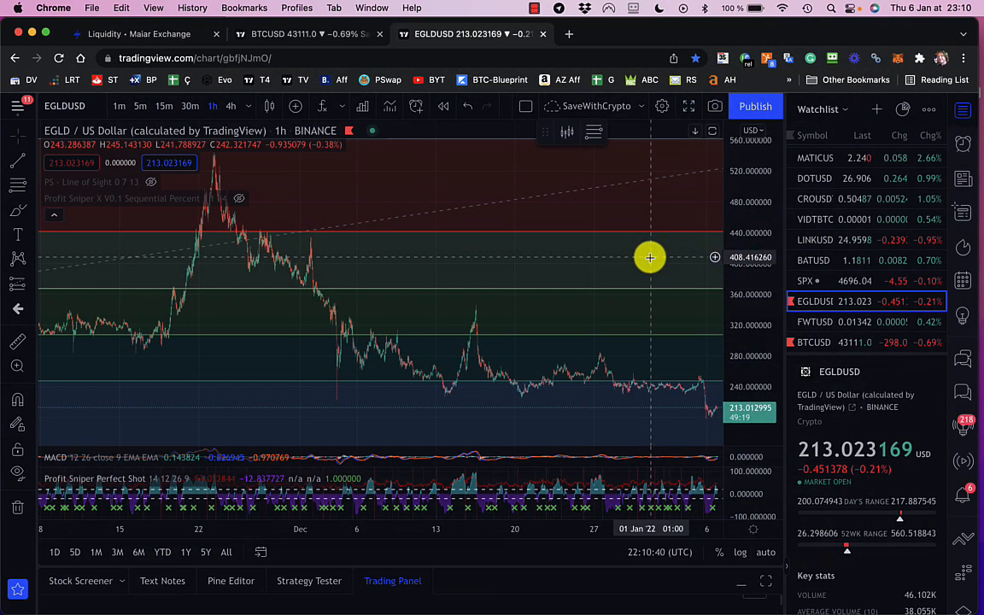
Examine the recent drop on the EGLDUSD hourly chart in TradingView, with the price scale stretched to roughly 140–260.
scroll(557, 269, "right", 10)
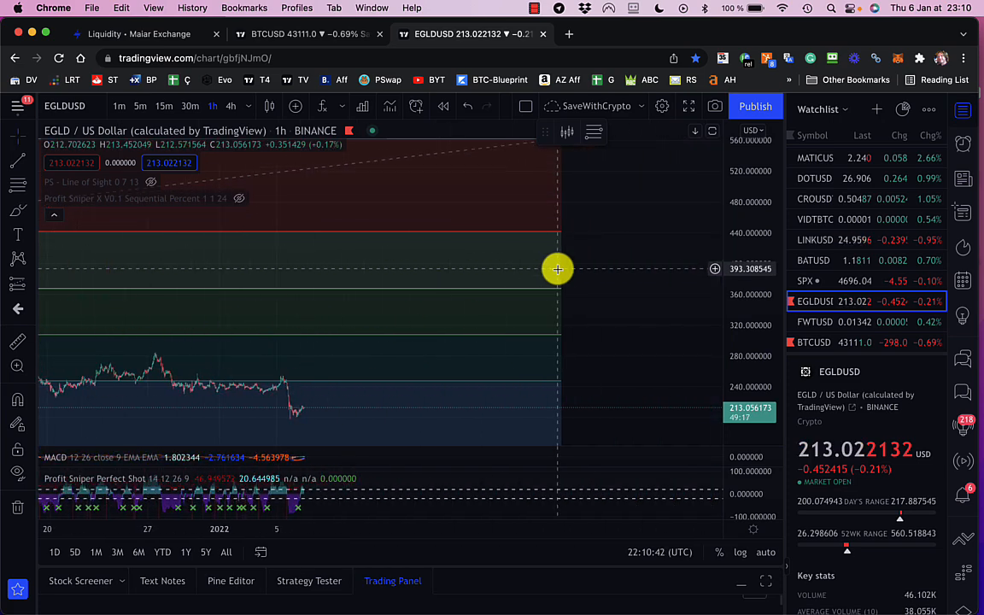
scroll(558, 269, "down", 5)
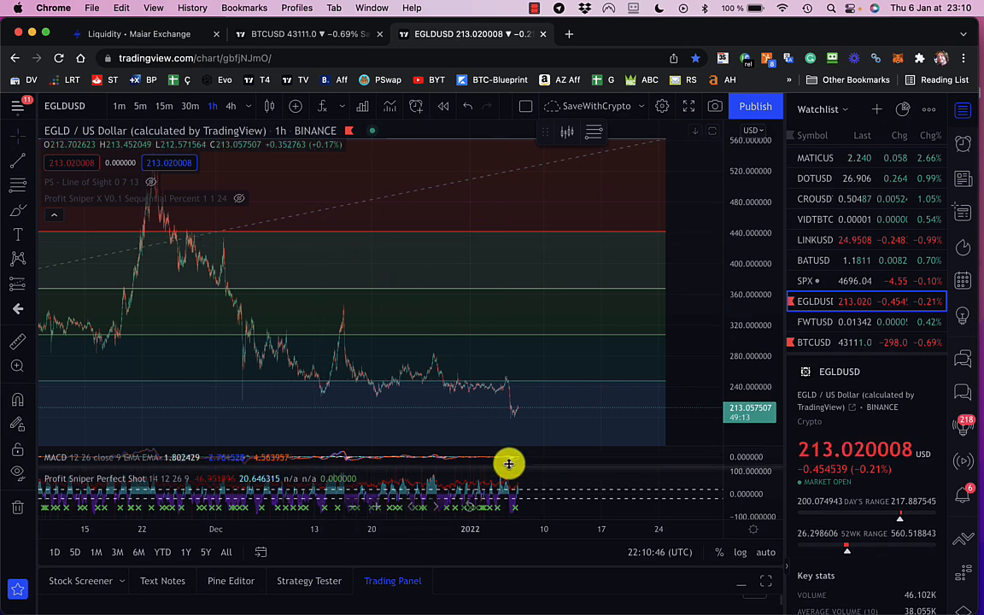
left_click_drag(738, 334, 739, 329)
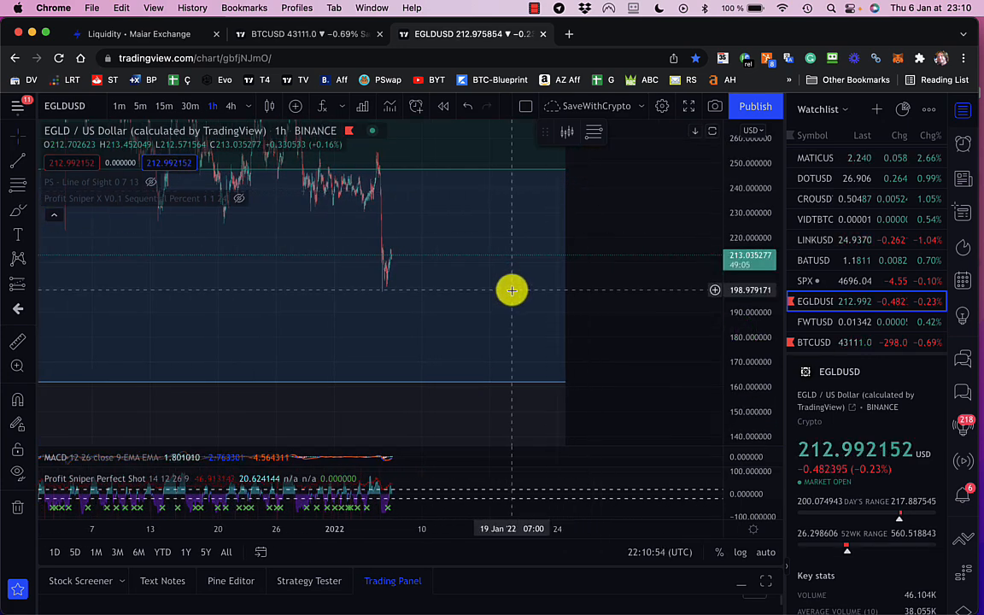
Examine the BTCUSD hourly chart around the January 2022 drop and the crossing of the two yellow trendlines.
left_click(285, 35)
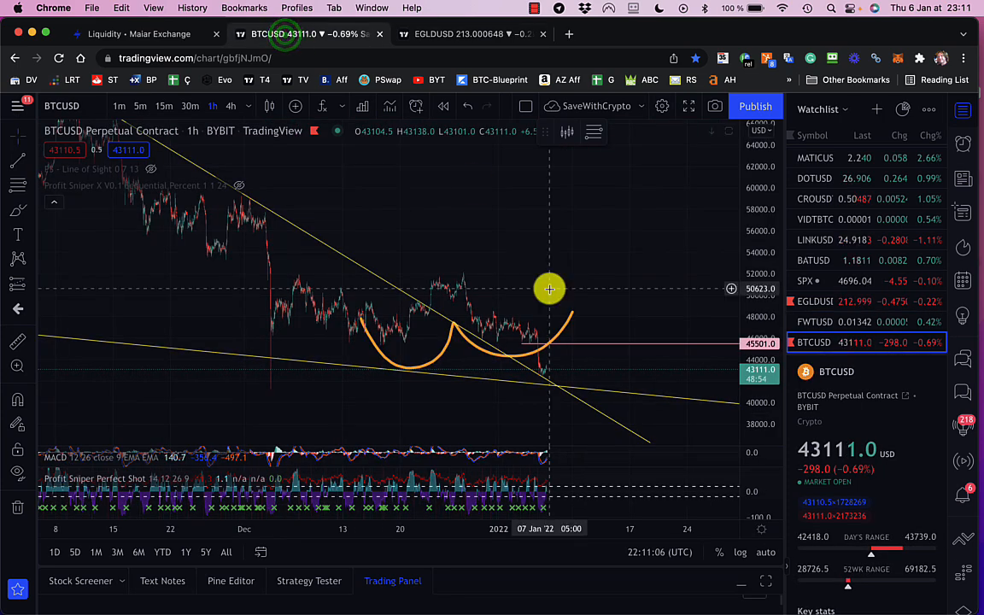
mouse_move(753, 323)
left_mouse_down()
mouse_move(749, 259)
mouse_move(750, 315)
left_mouse_up()
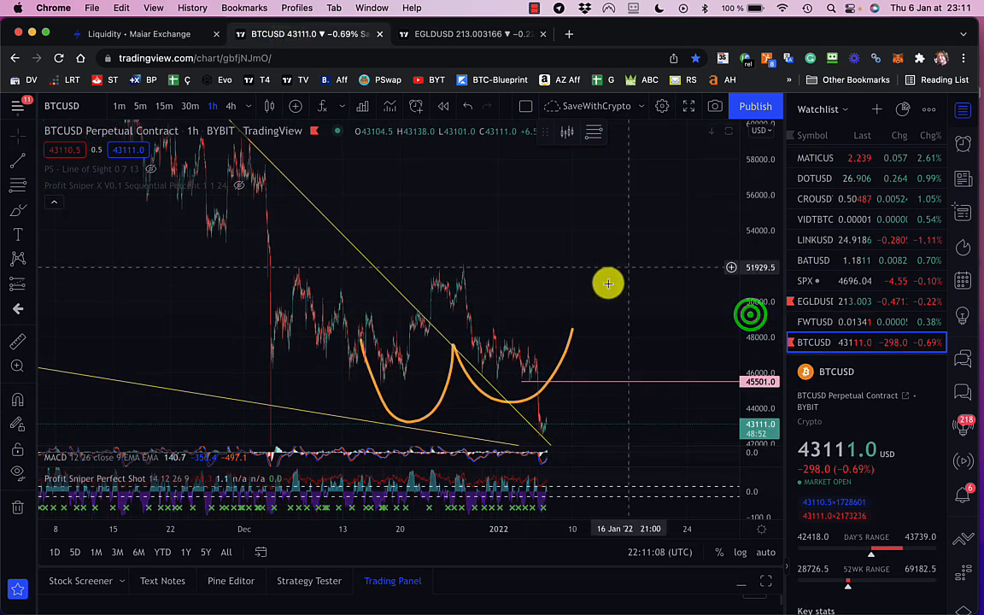
left_click_drag(604, 281, 555, 200)
scroll(633, 289, "left", 10)
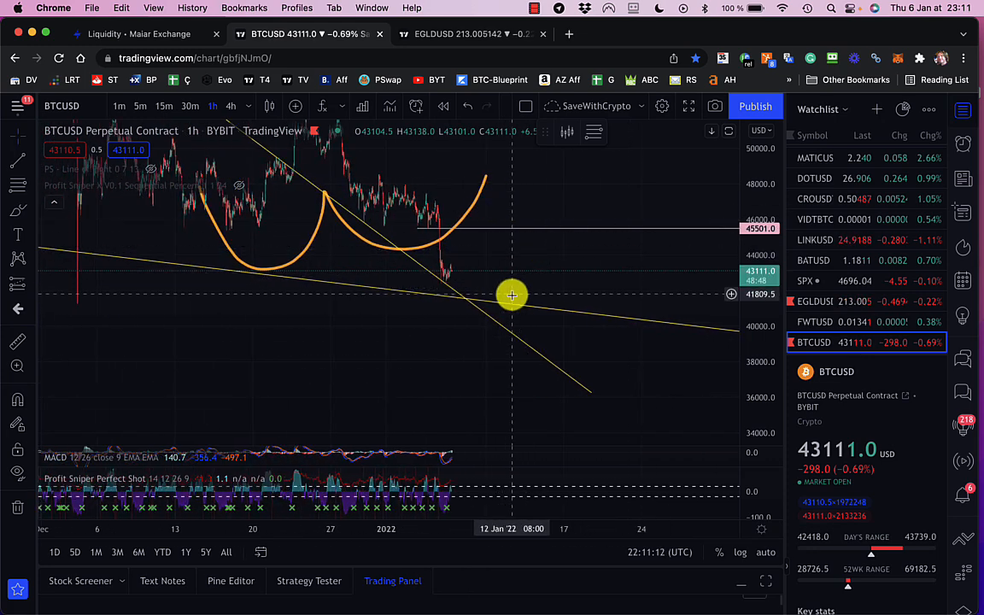
Return to the EGLDUSD hourly chart, show its history back to November, and sort the watchlist by Chg% in ascending order.
left_click(441, 35)
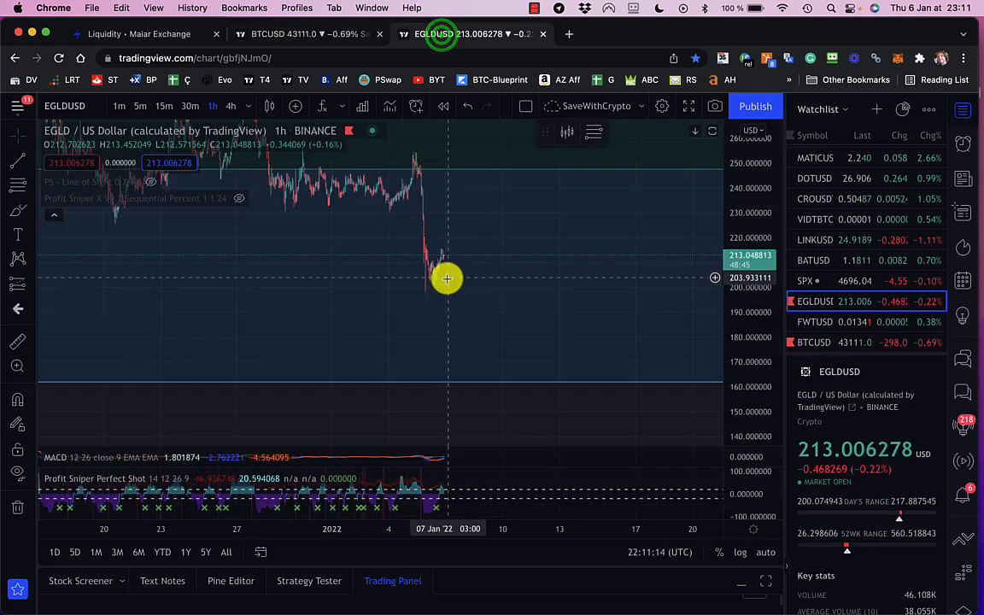
scroll(547, 294, "down", 2)
scroll(547, 295, "down", 2)
left_click(925, 136)
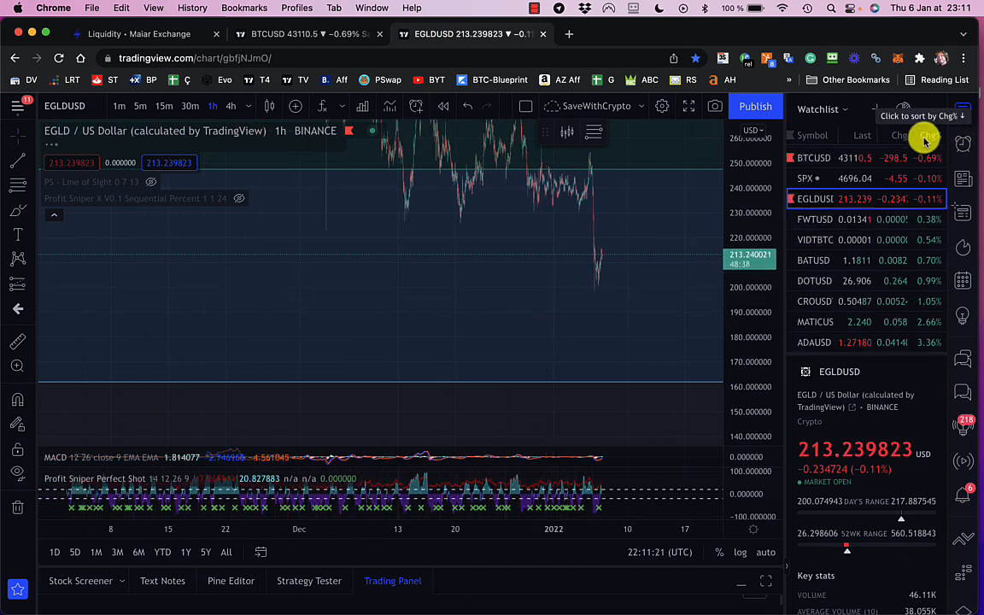